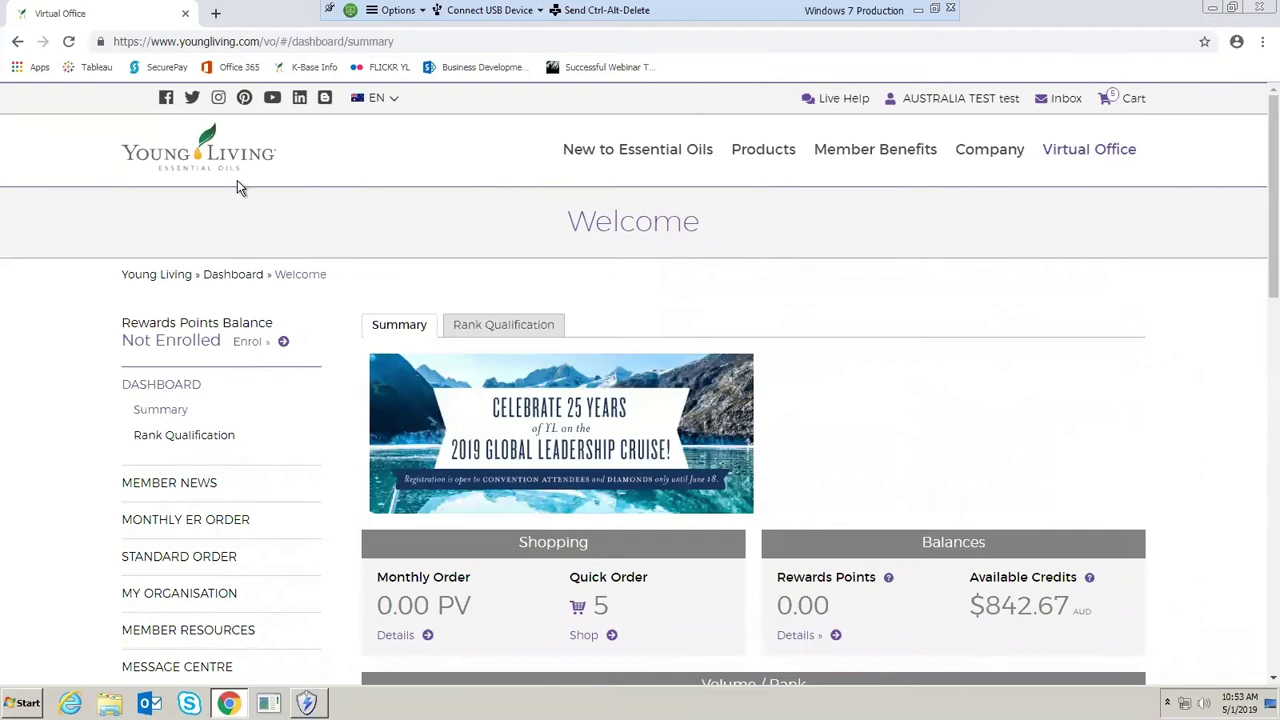
Go to Monthly ER Order and choose Join Now to reach the Monthly Order Catalog.
click(145, 530)
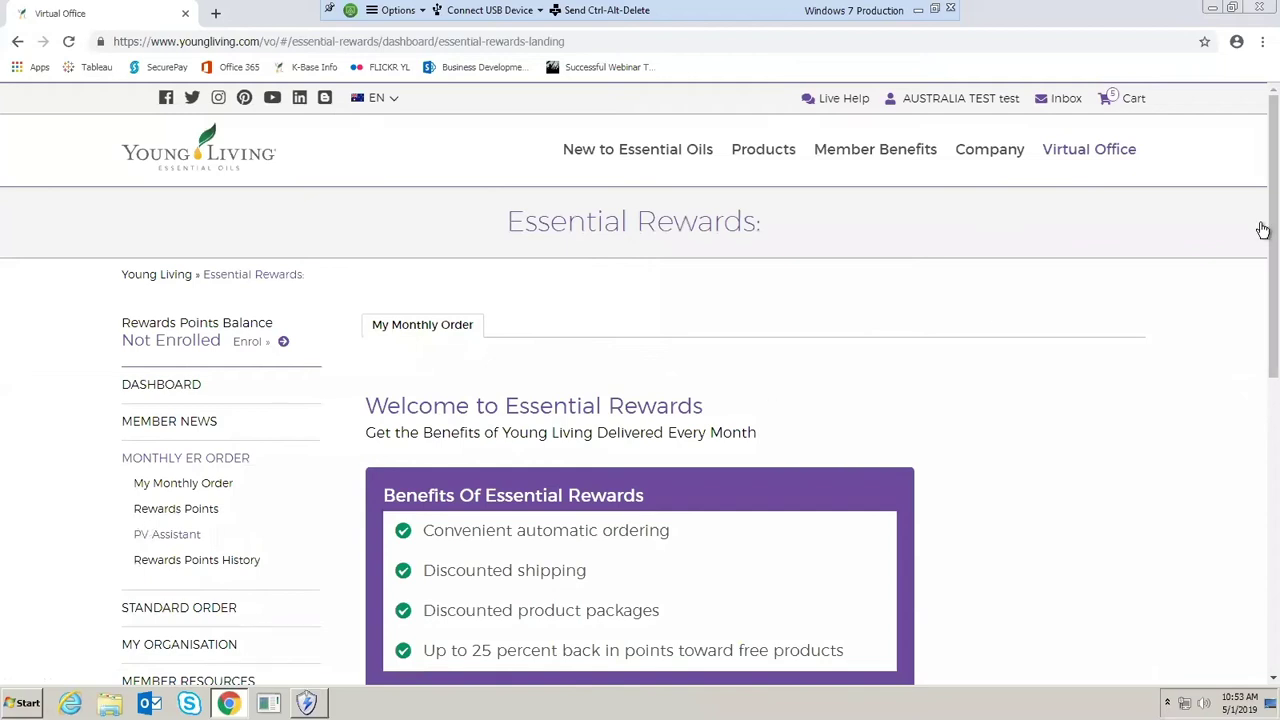
mouse_move(1262, 202)
mouse_down()
mouse_move(1262, 240)
mouse_move(1246, 246)
mouse_up()
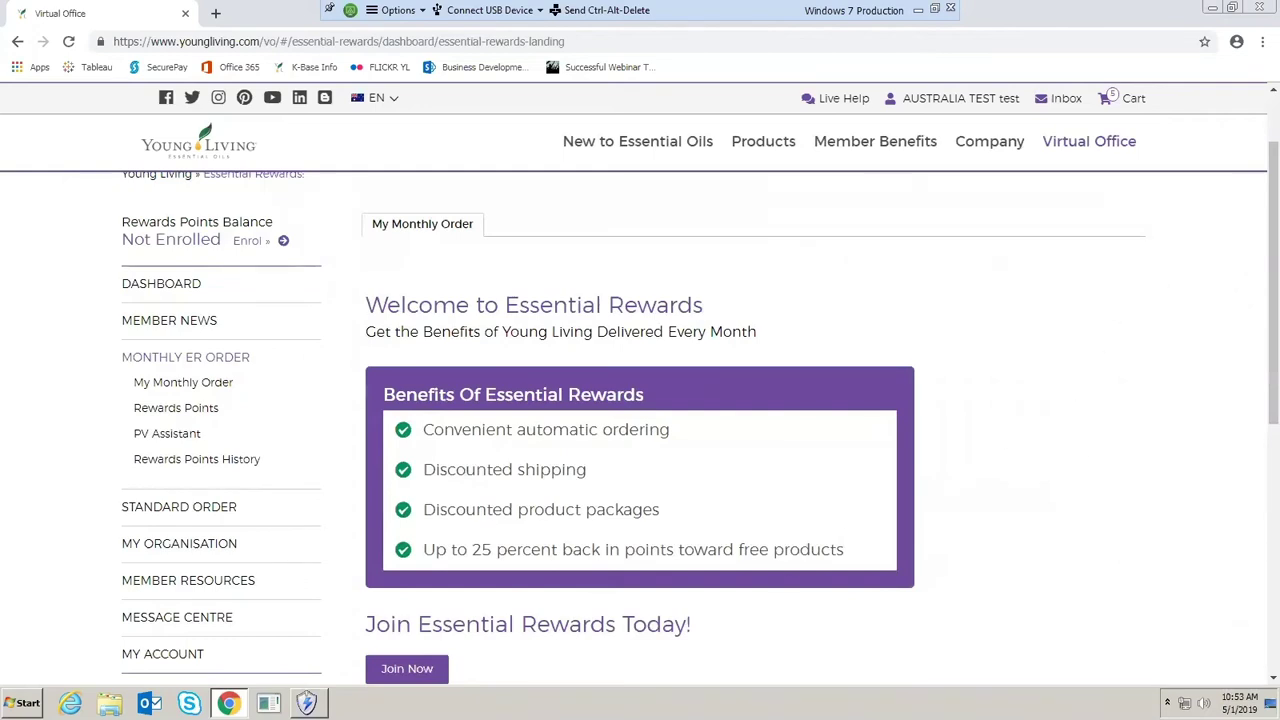
click(423, 665)
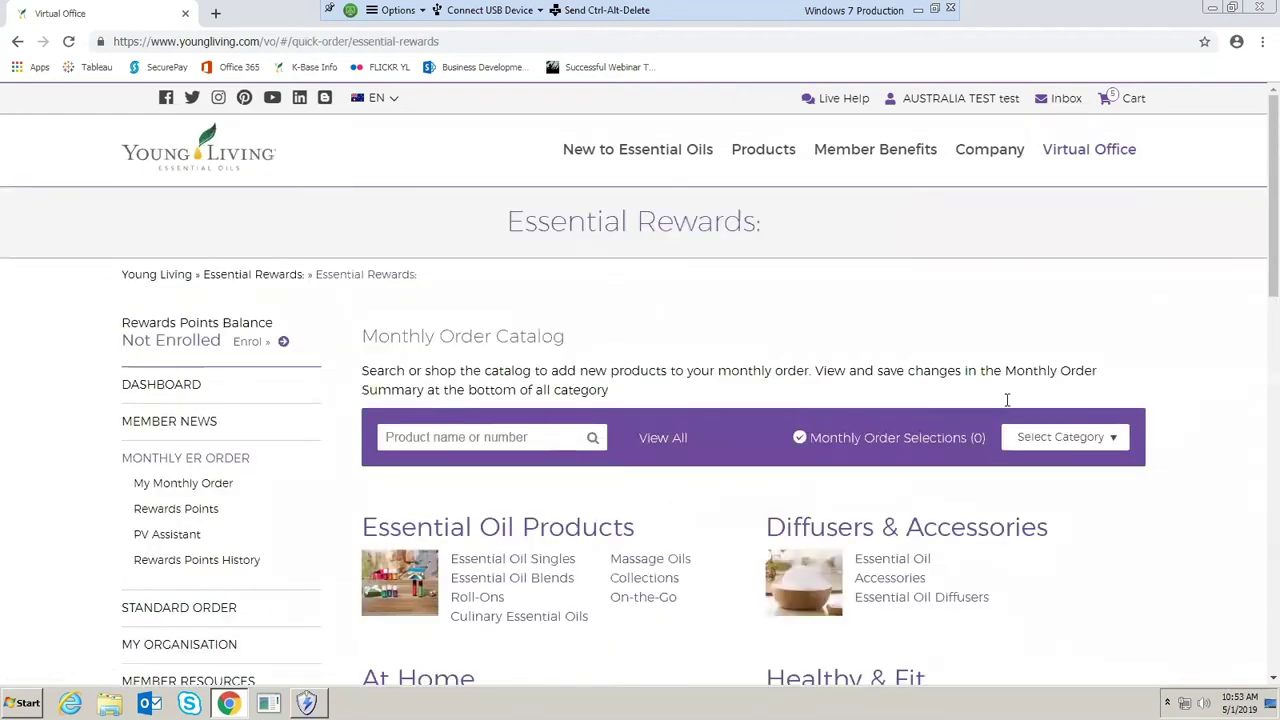
Search the catalog for 'Ningxi' and add the NingXia Red Essential Rewards Bundle.
drag(1263, 298, 1263, 330)
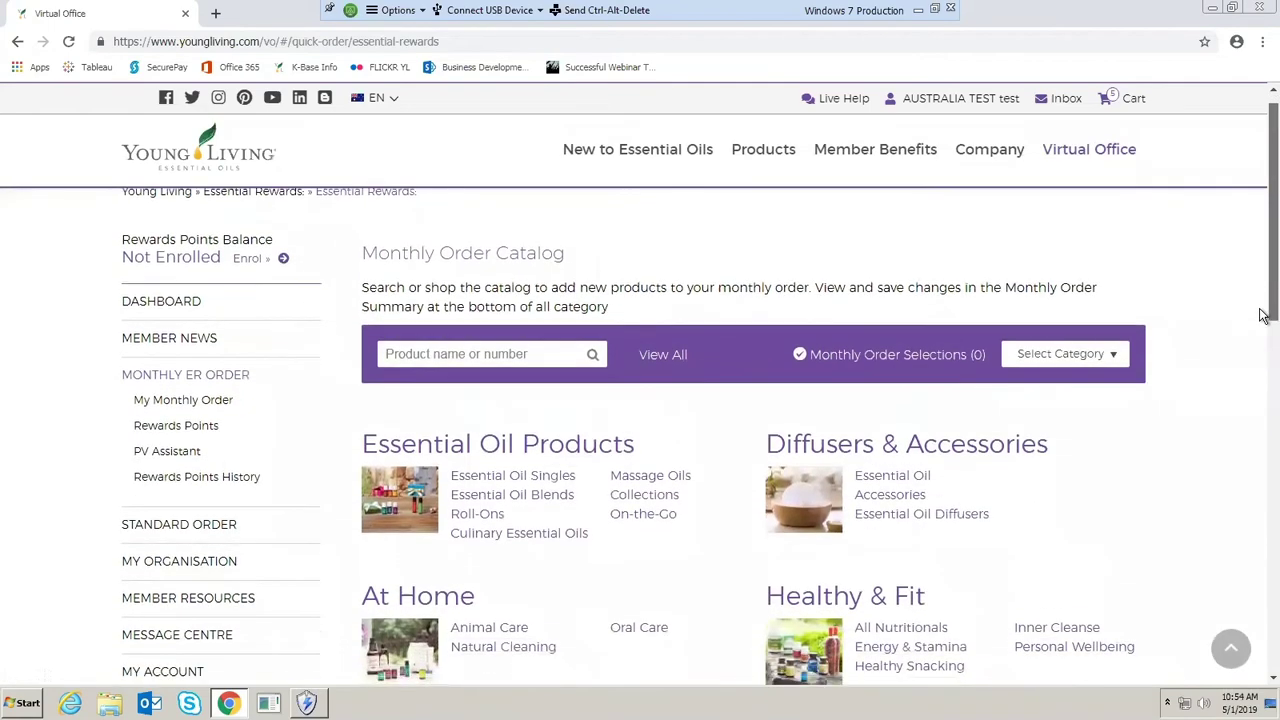
click(484, 350)
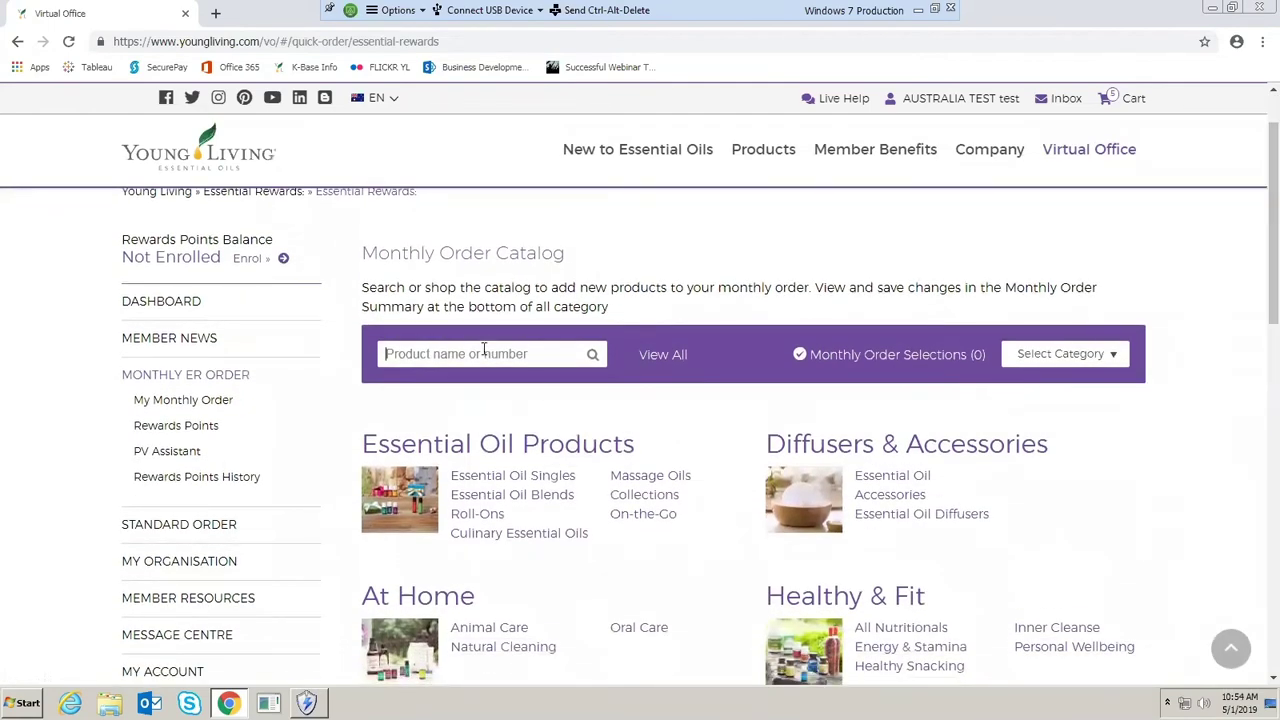
text(Ningxi)
key(Return)
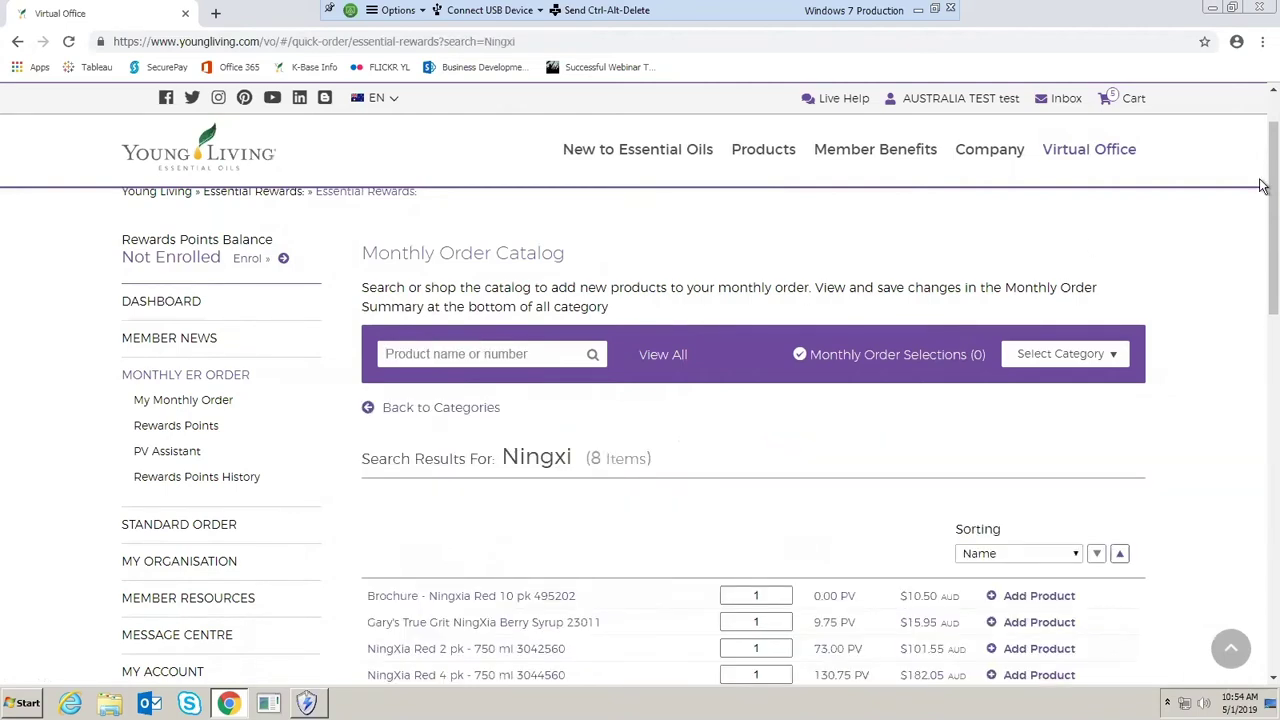
drag(1263, 186, 1263, 246)
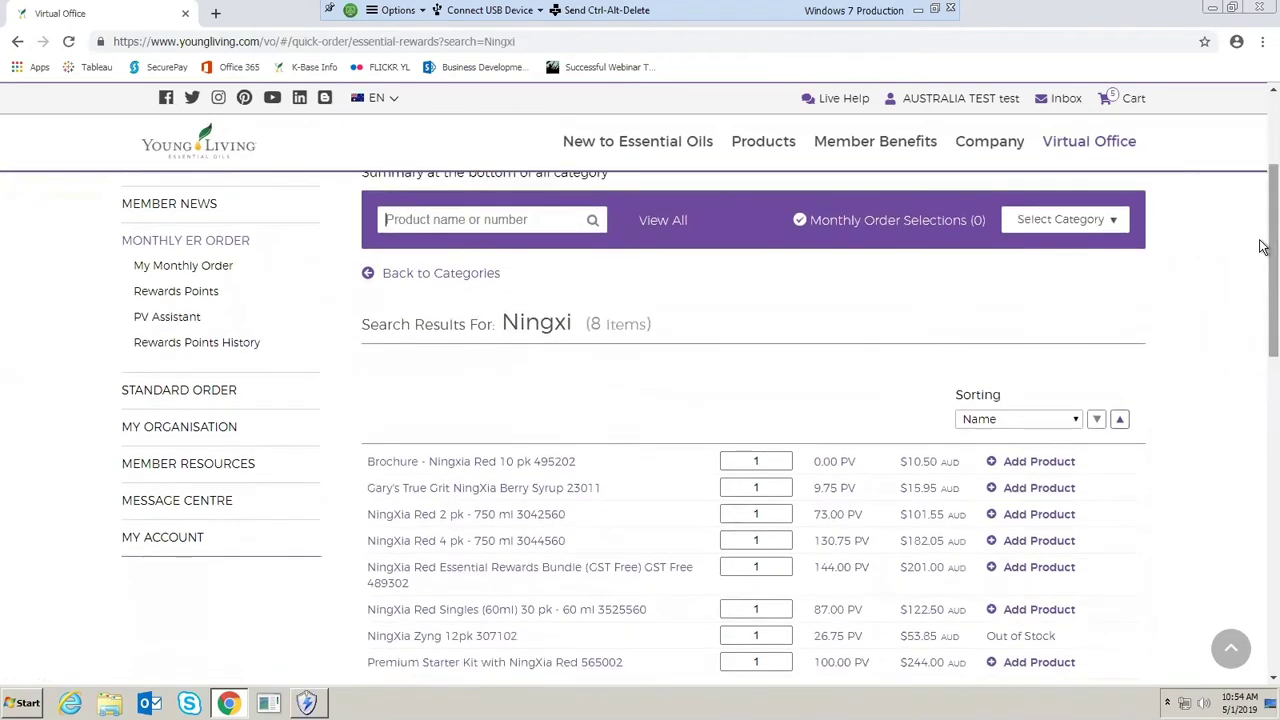
click(1046, 576)
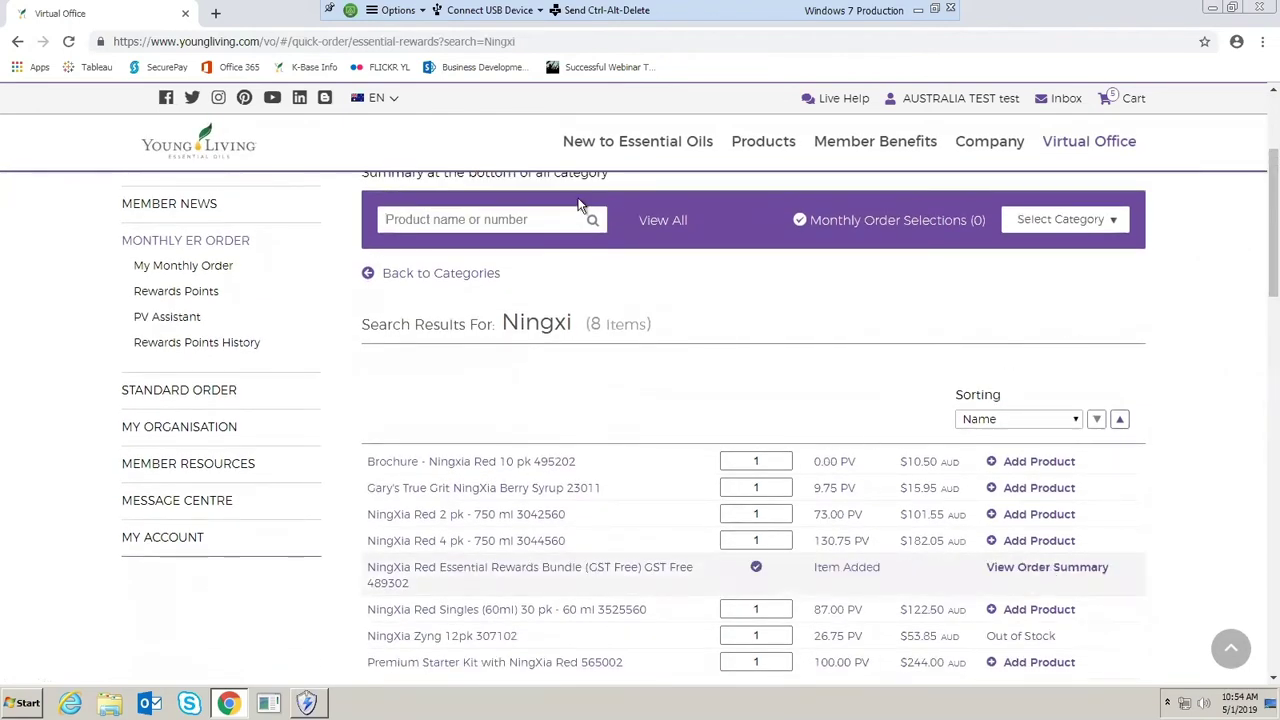
Search for 'inner' and add Inner Defense with quantity 2.
click(483, 214)
text(inner)
key(Return)
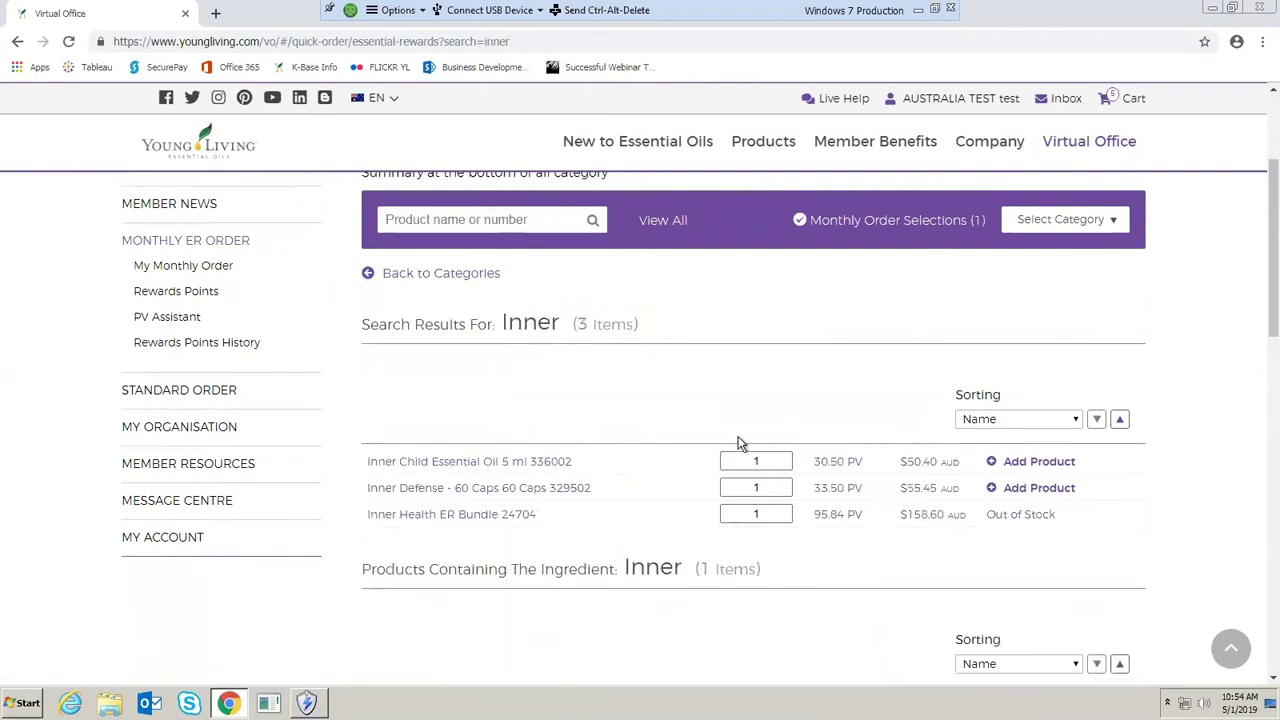
double_click(757, 487)
text(2)
click(1020, 490)
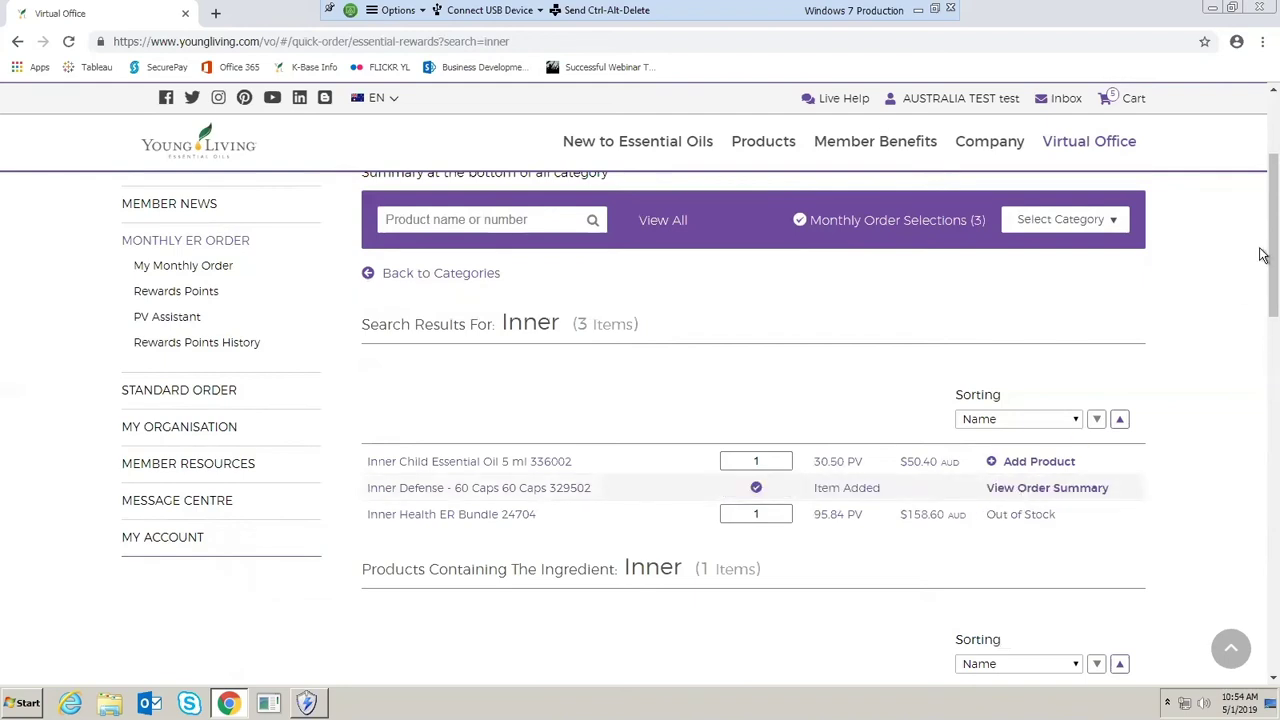
Scroll to the Monthly Order Summary showing 211 PV and $311.90 AUD with three free items.
mouse_move(1263, 257)
mouse_down()
mouse_move(1263, 398)
mouse_move(1263, 374)
mouse_up()
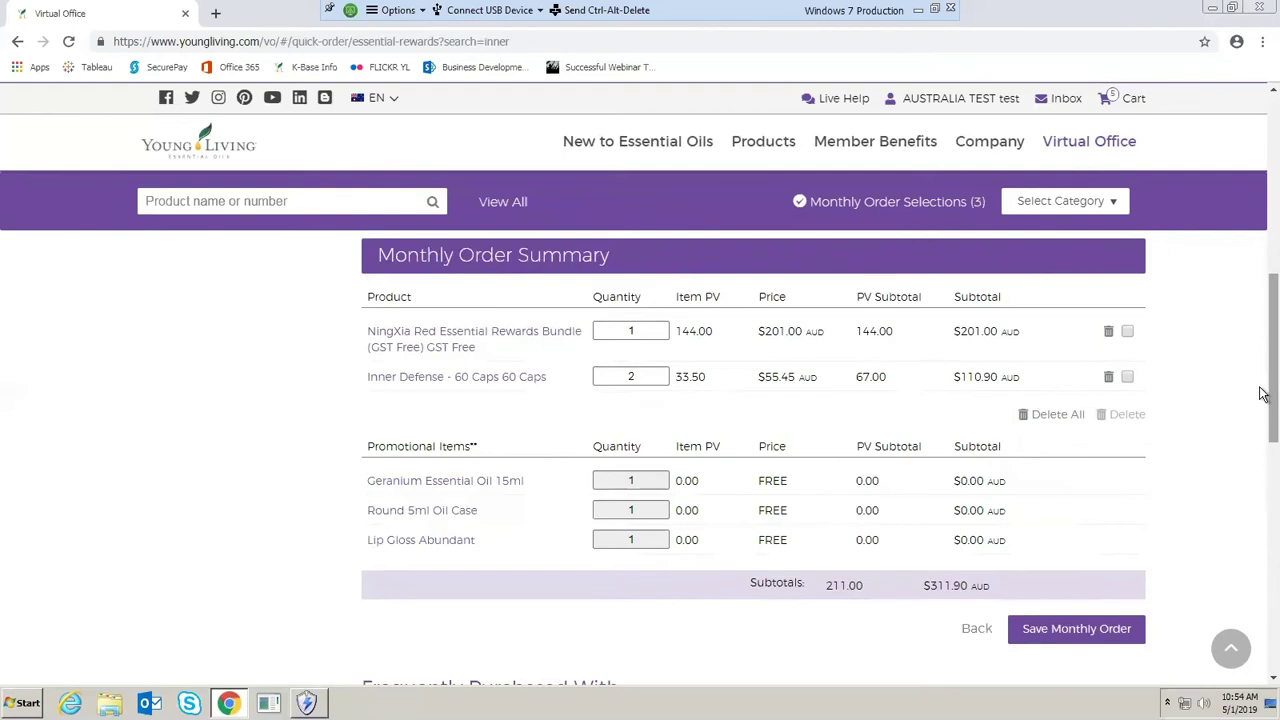
Save the order with Standard Postage ($10.80) shipping and 15 May as processing day.
click(1080, 629)
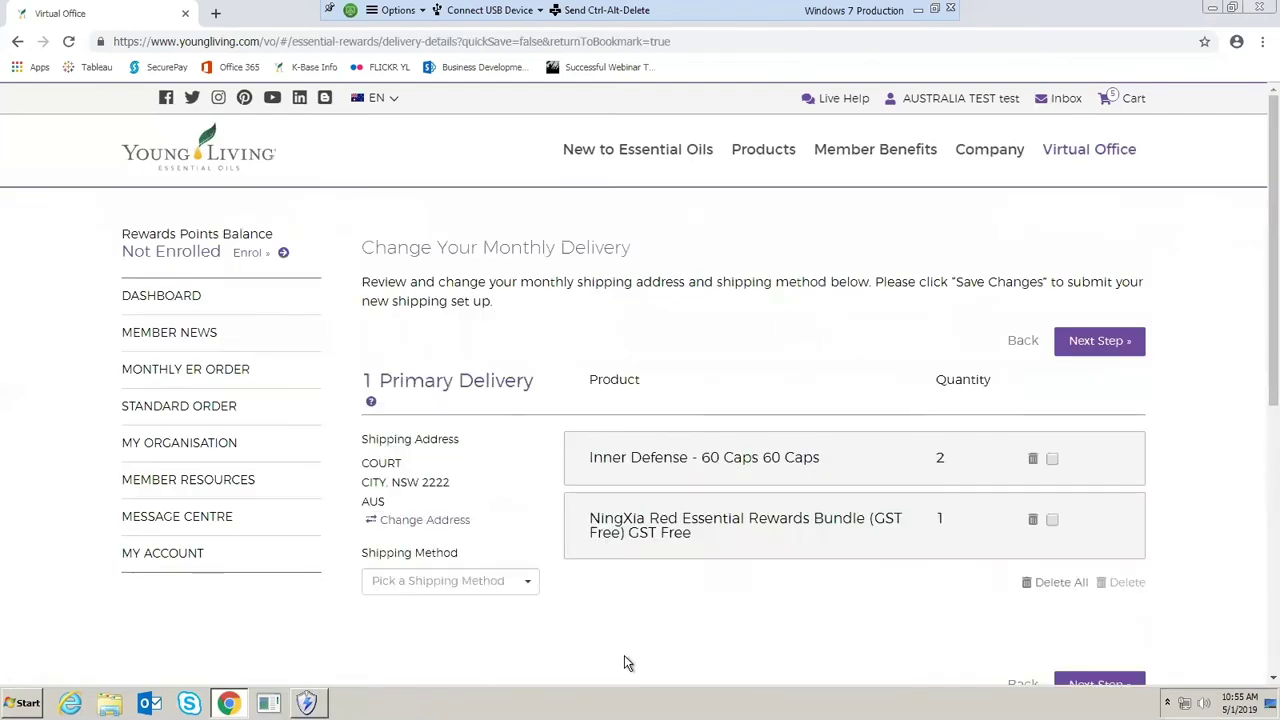
click(460, 582)
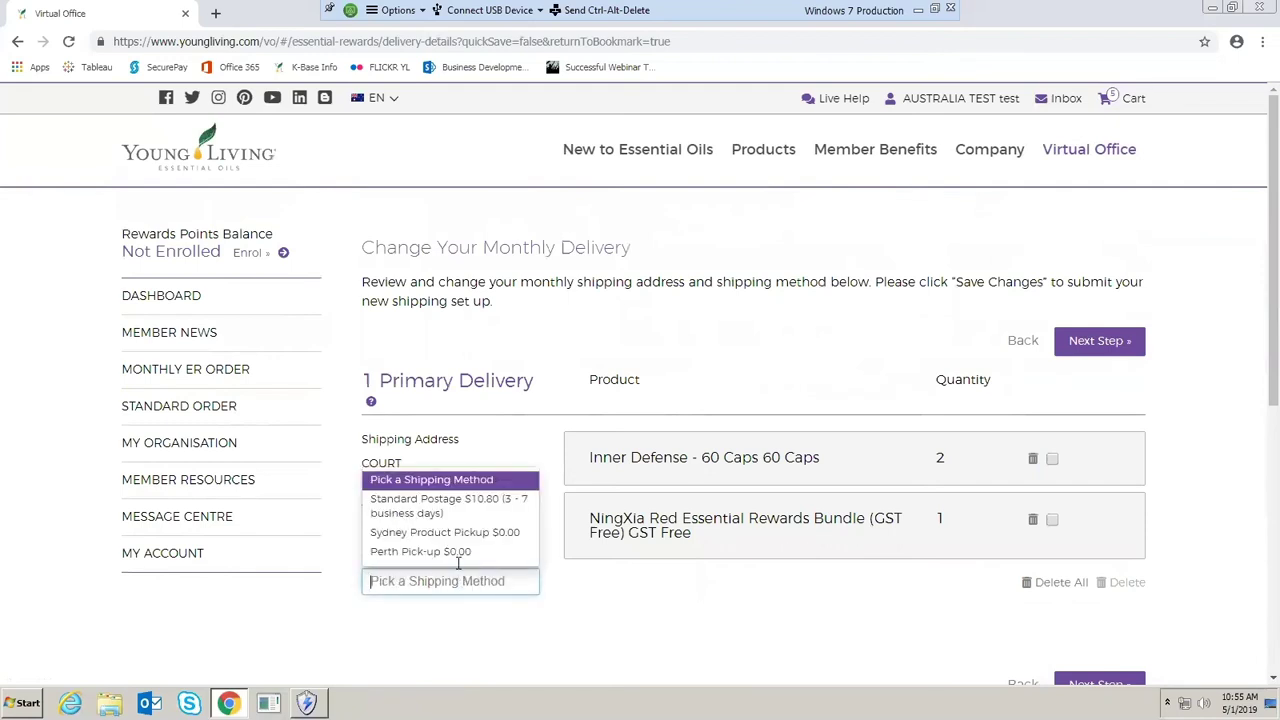
click(441, 510)
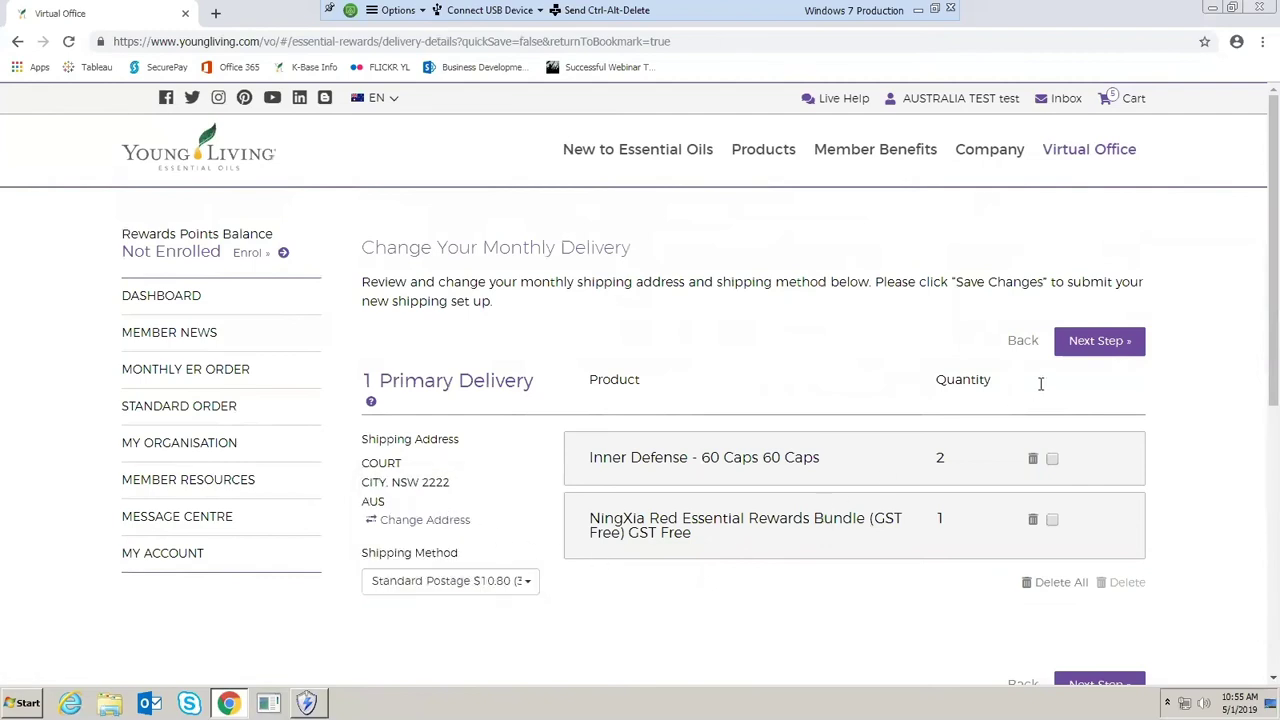
click(1095, 343)
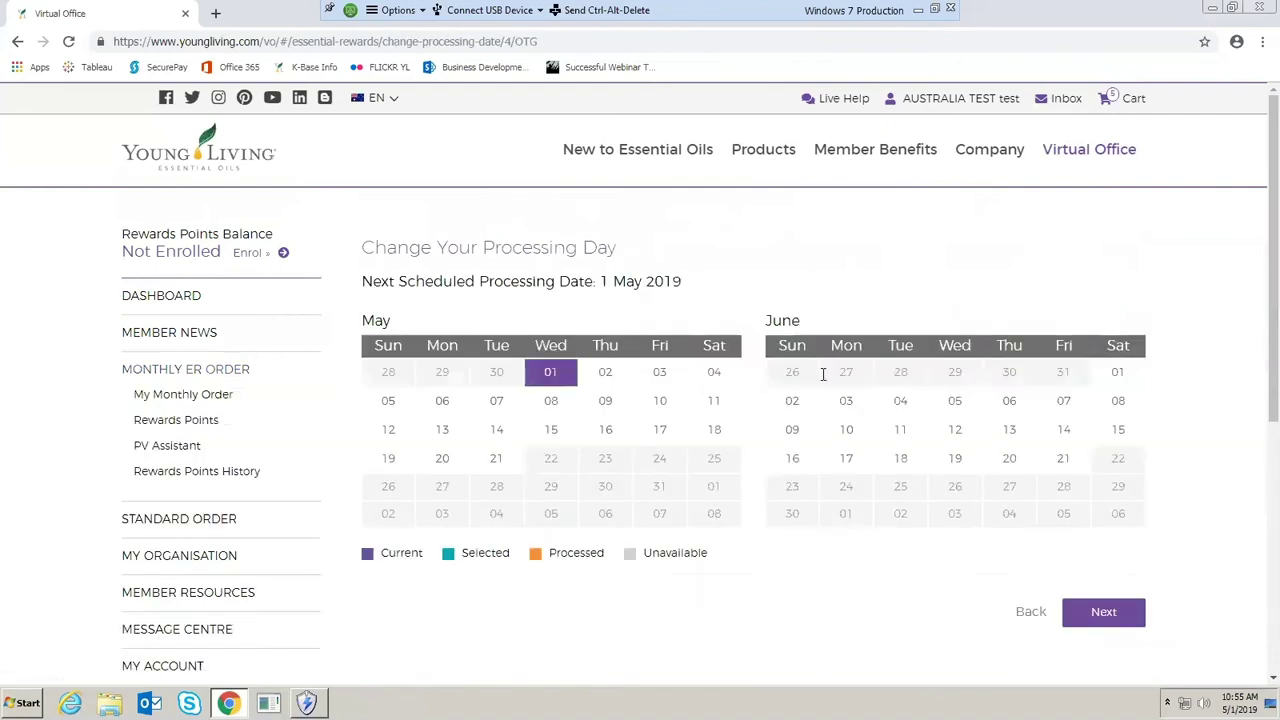
click(558, 432)
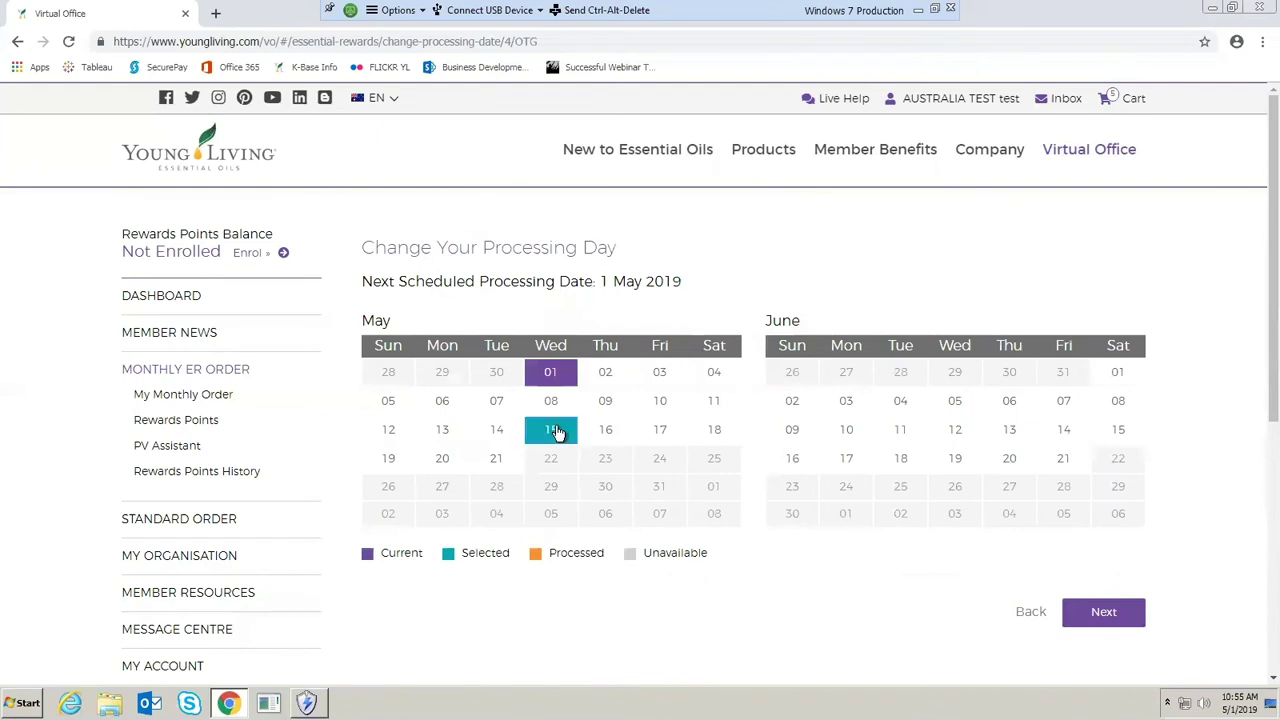
Select the saved MasterCard ending 4759 as the payment method.
click(1095, 611)
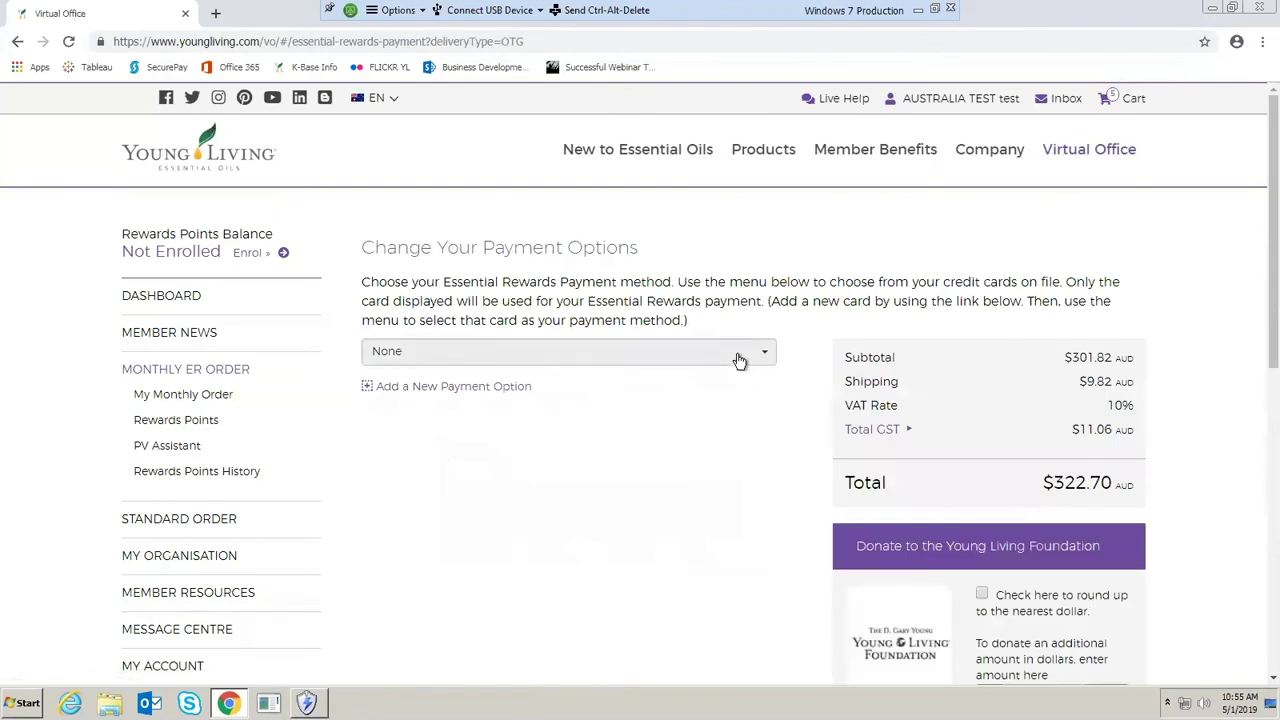
click(737, 358)
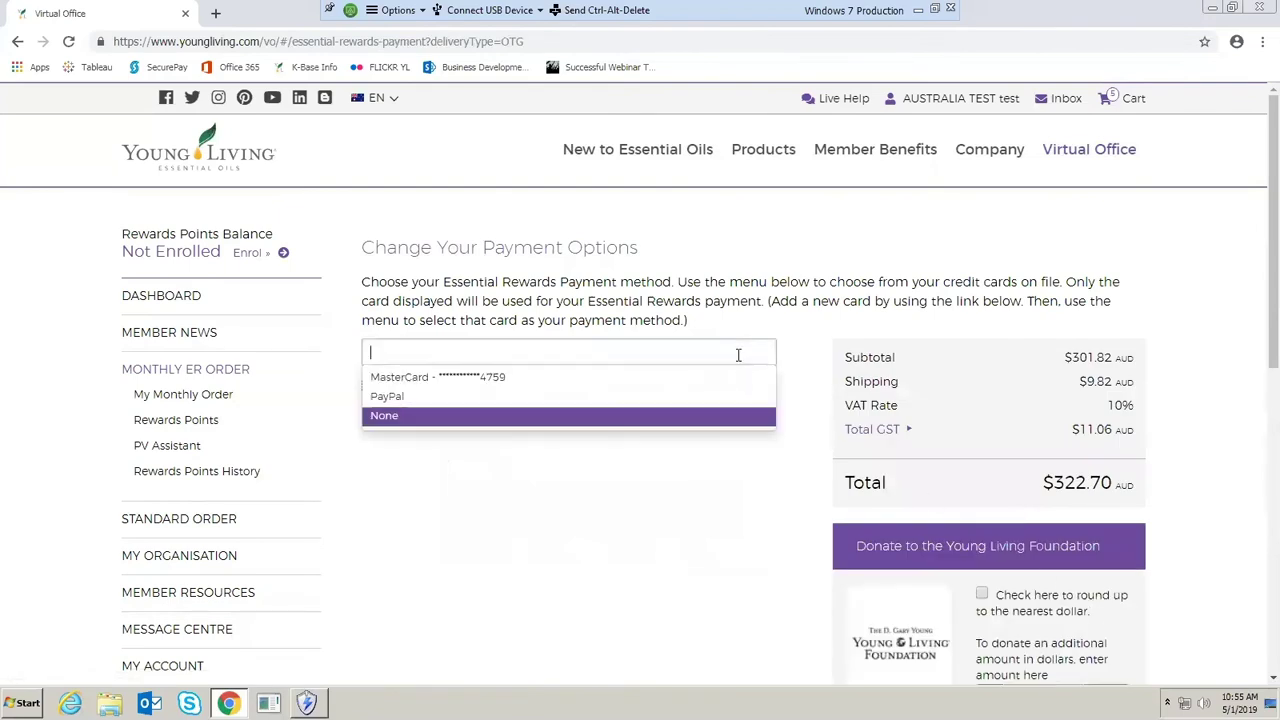
click(544, 380)
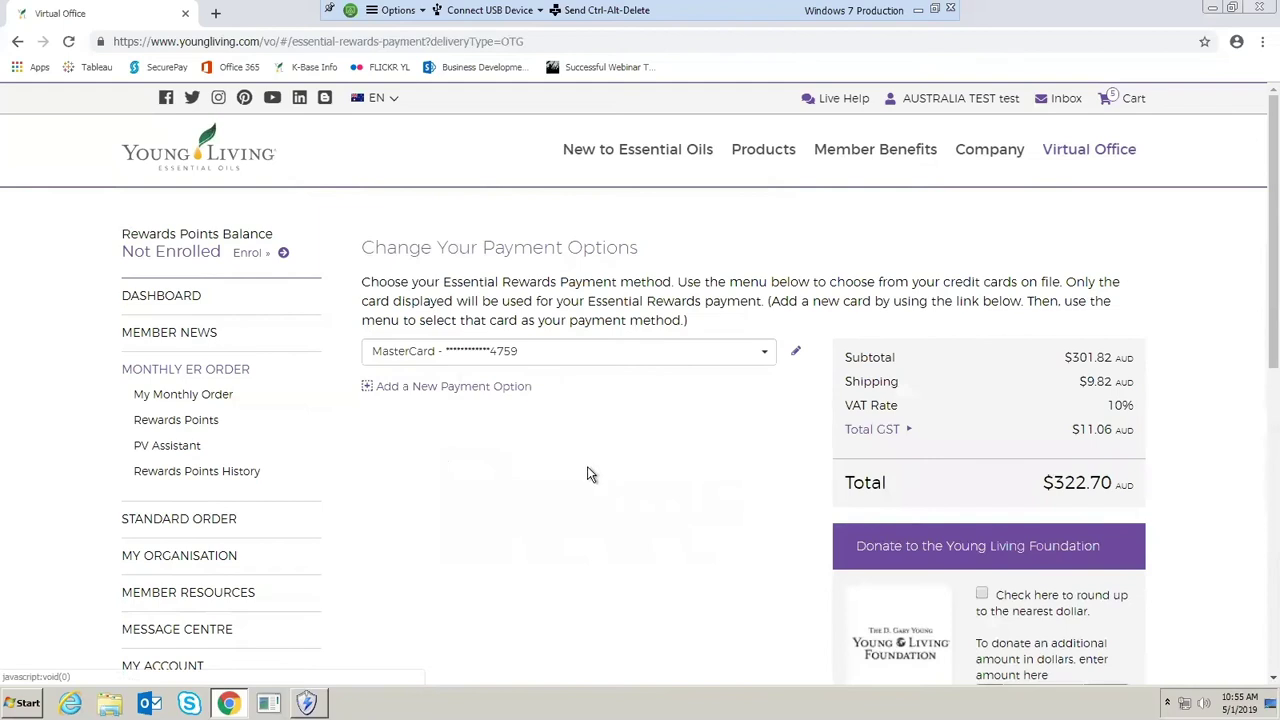
scroll(587, 466, down, 1)
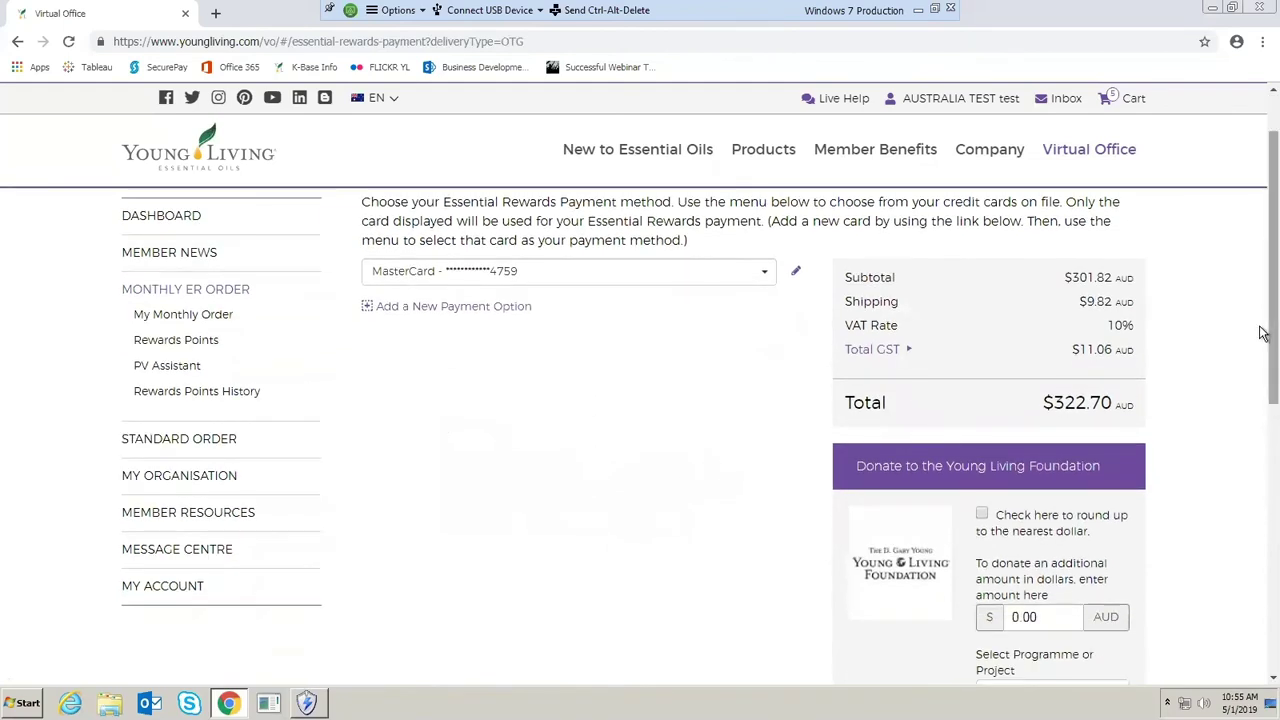
scroll(1262, 336, down, 1)
scroll(1262, 368, down, 1)
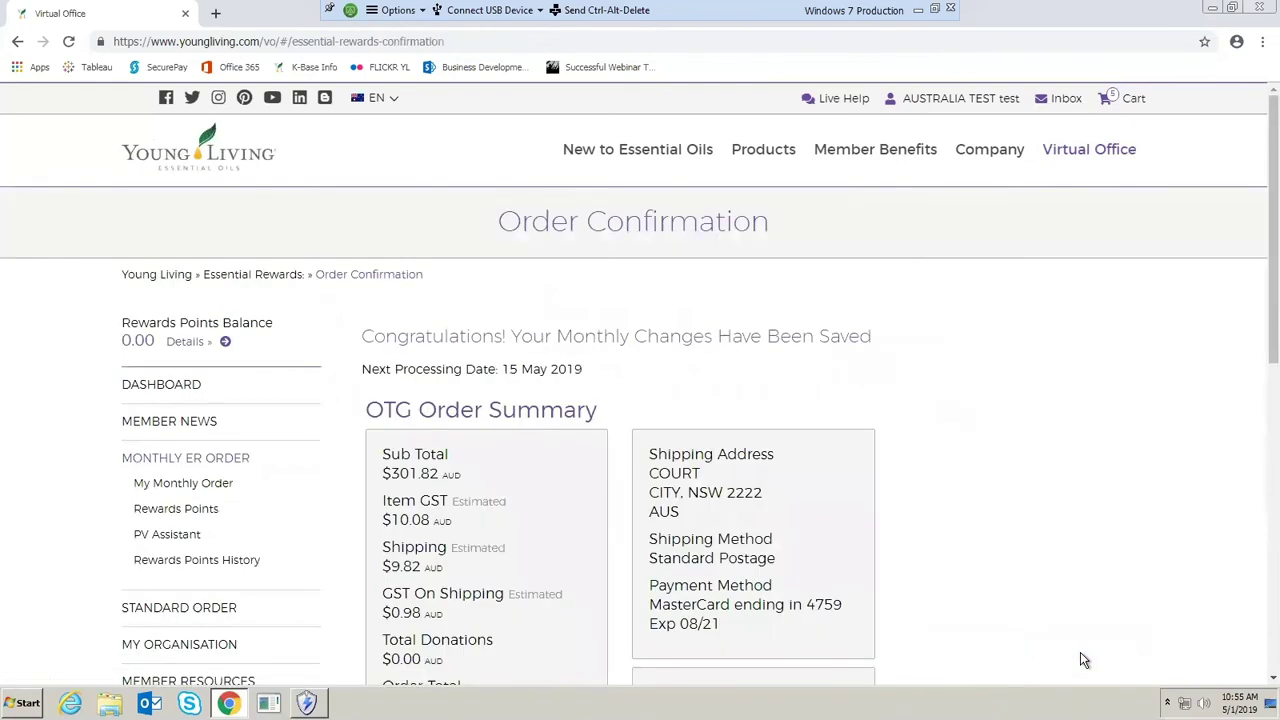
Return to My Monthly Order and review the $322.70 AUD, 211 PV total processing on the 15th.
drag(1262, 266, 1262, 380)
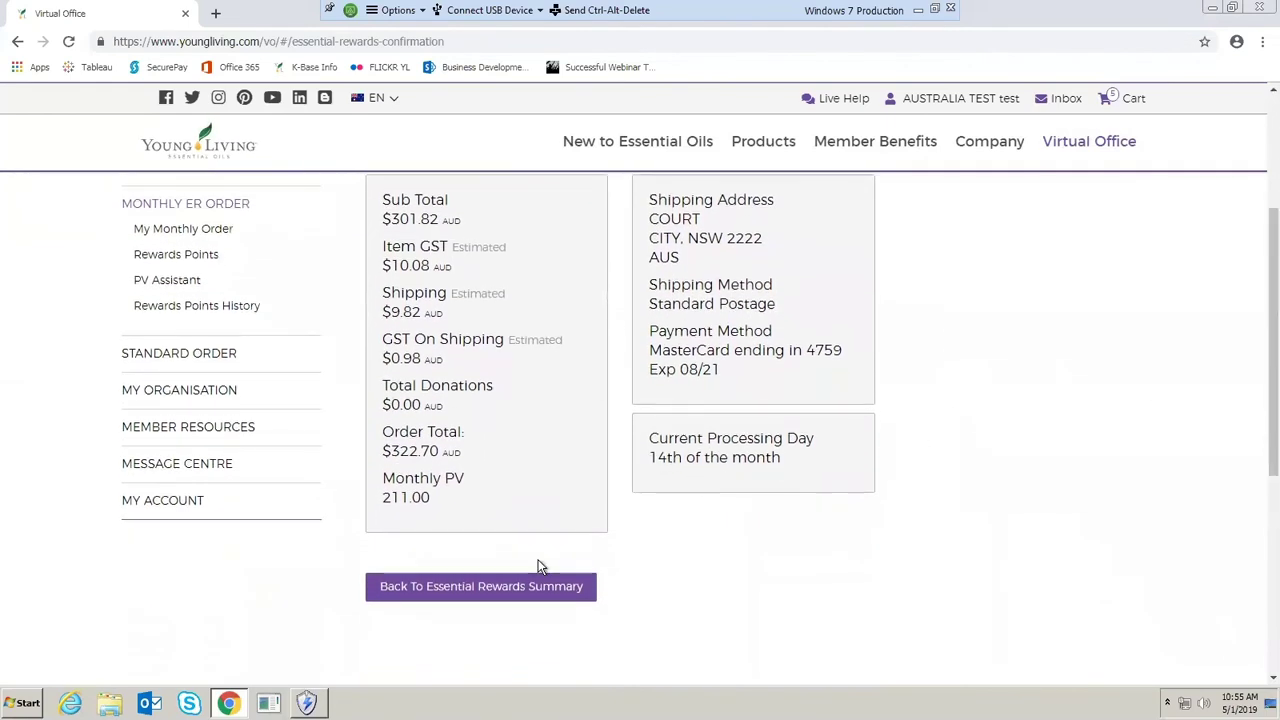
click(507, 589)
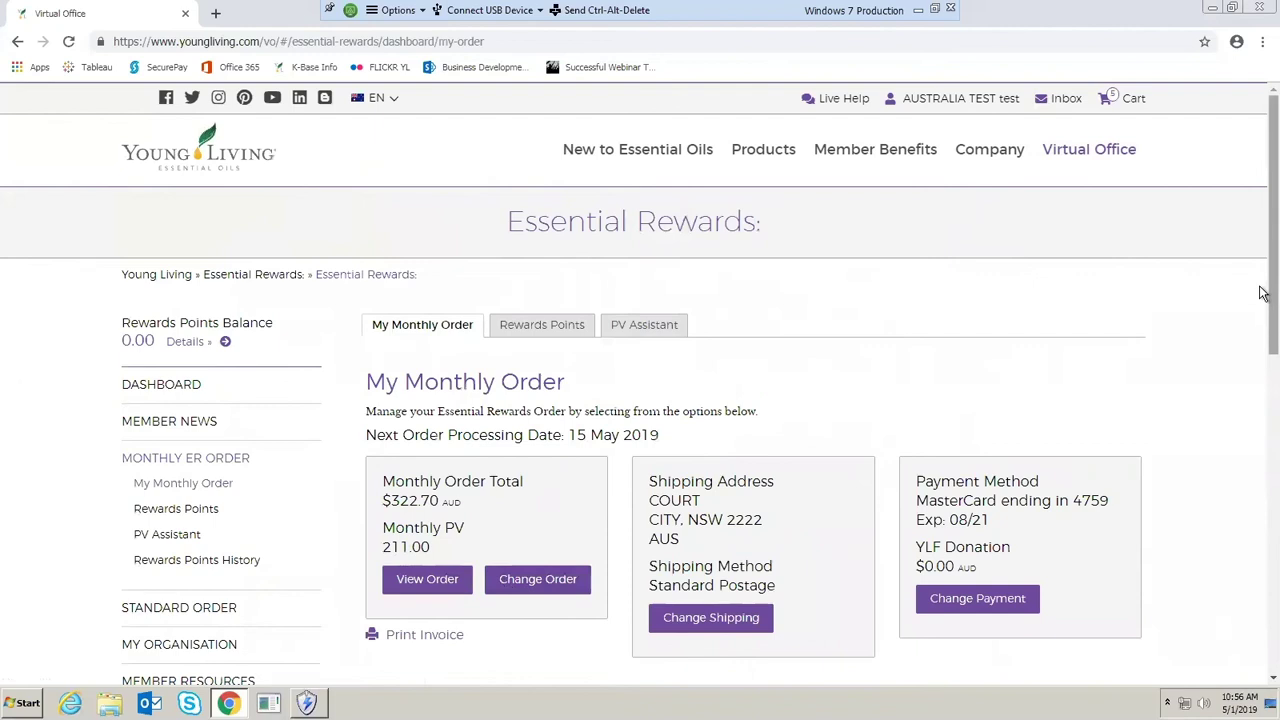
drag(1264, 302, 1264, 404)
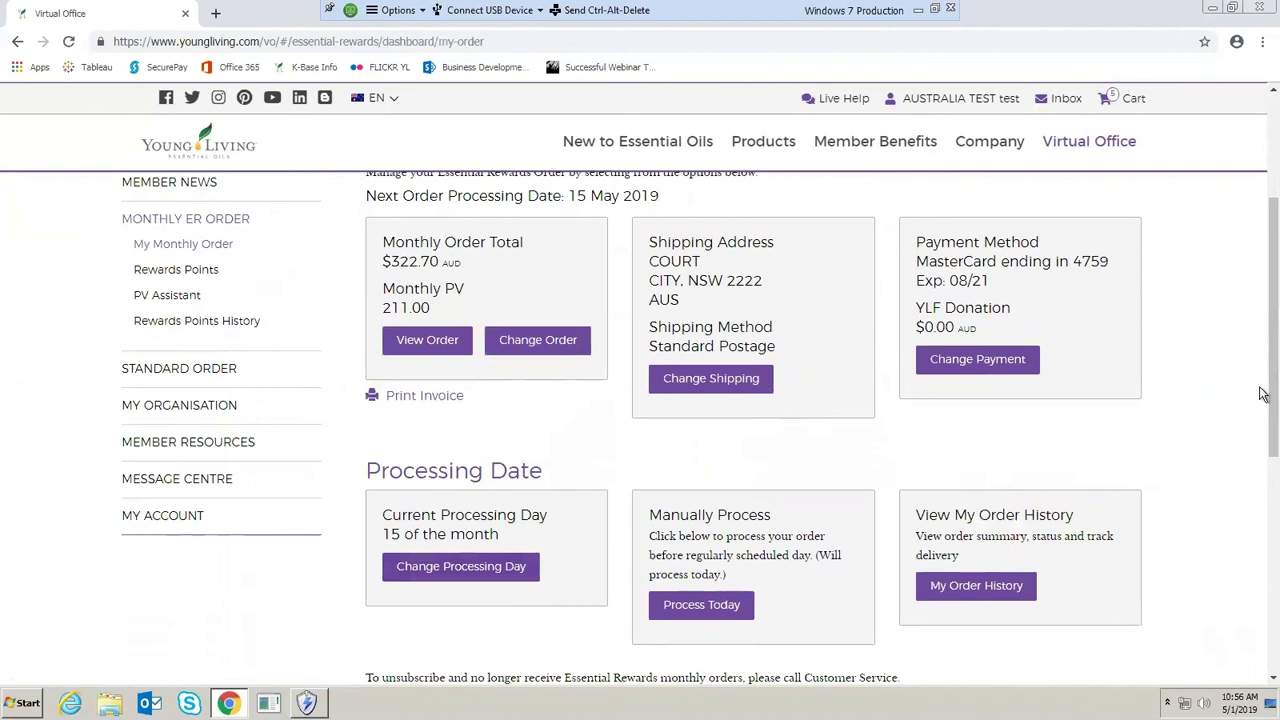
drag(1262, 381, 1262, 258)
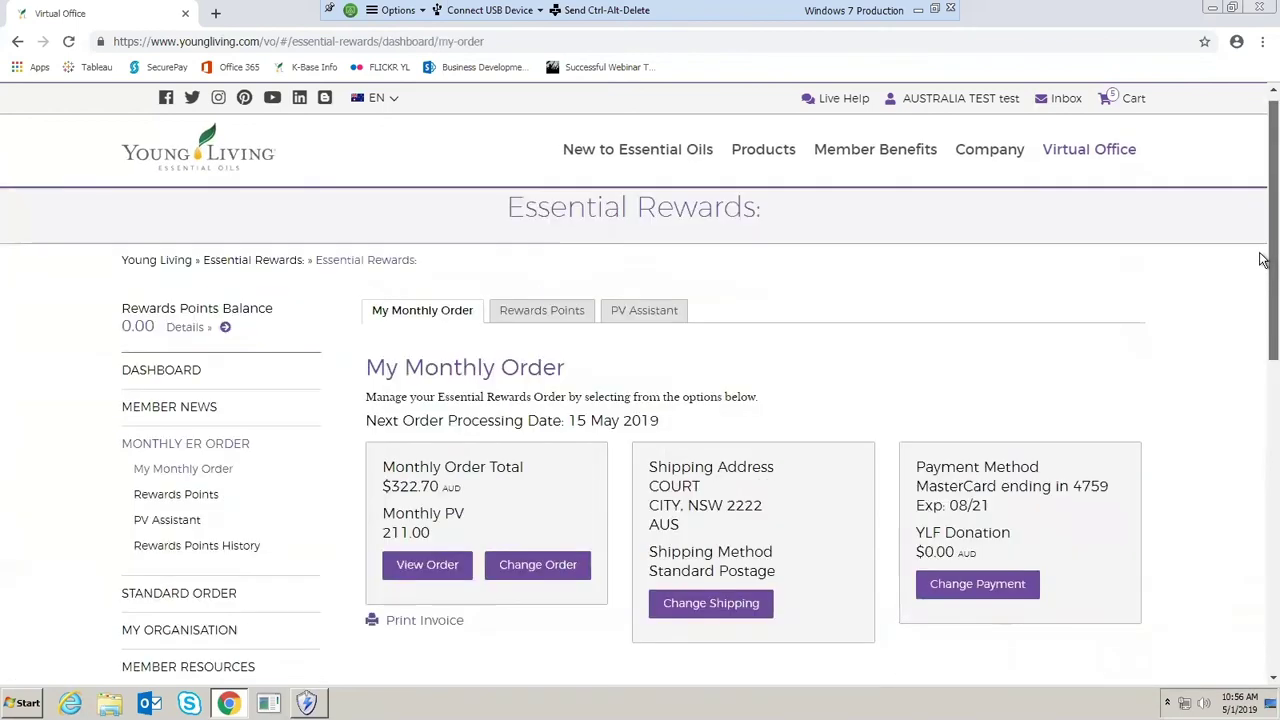